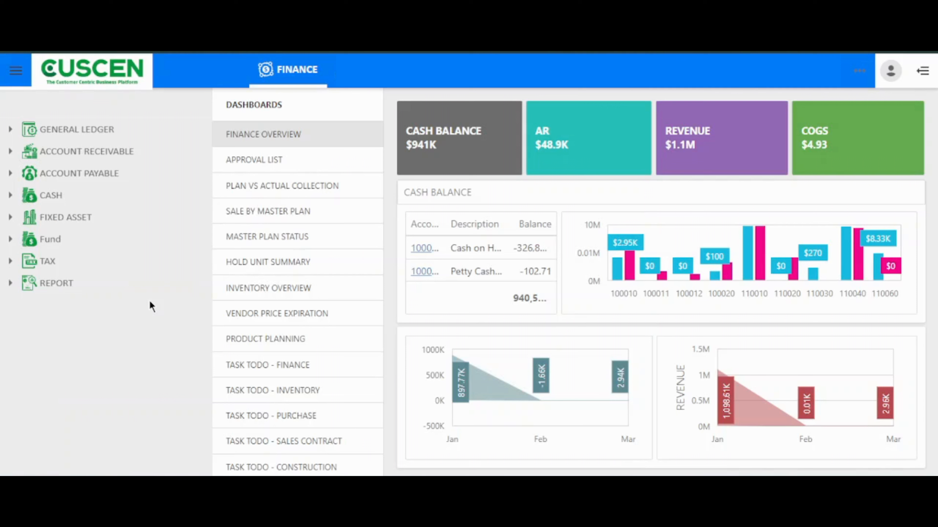
- Open the General Ledger's Chart of Account and look through the list of accounts
double_click(97, 131)
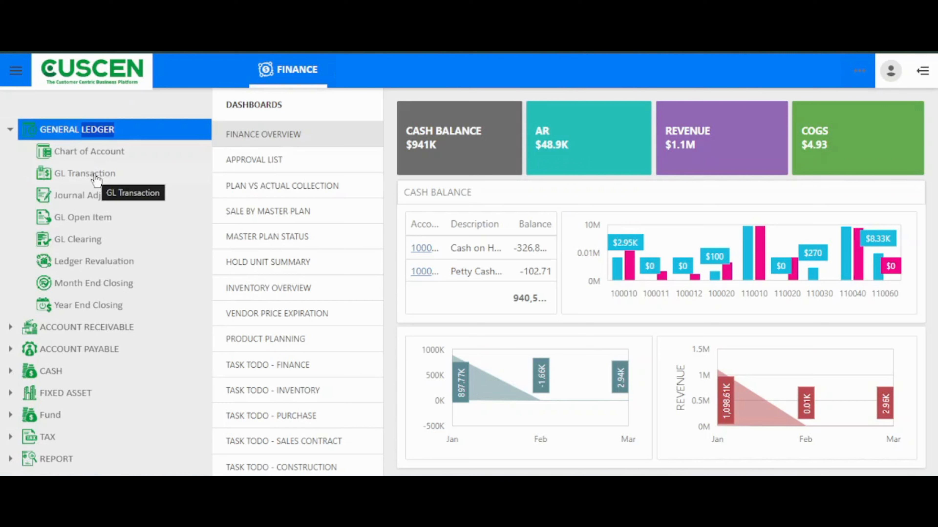
click(98, 159)
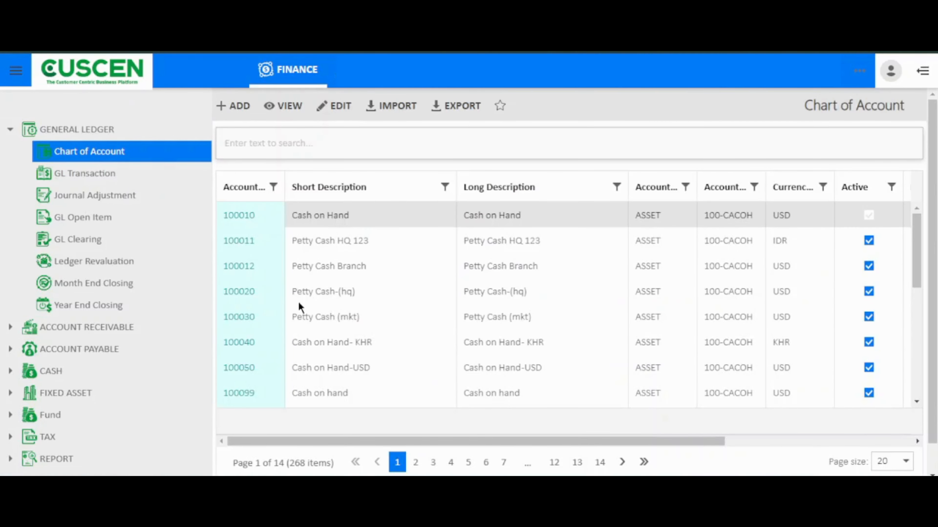
scroll(299, 303, down, 3)
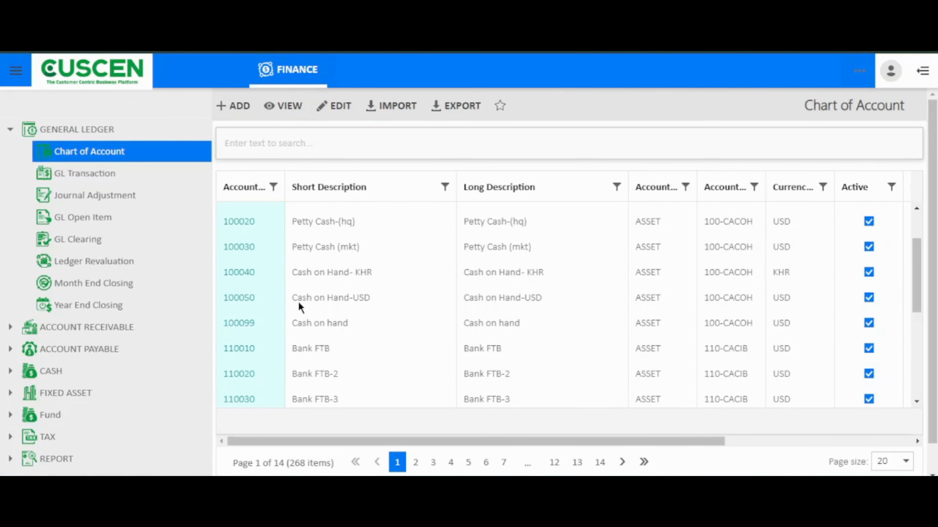
scroll(299, 302, down, 4)
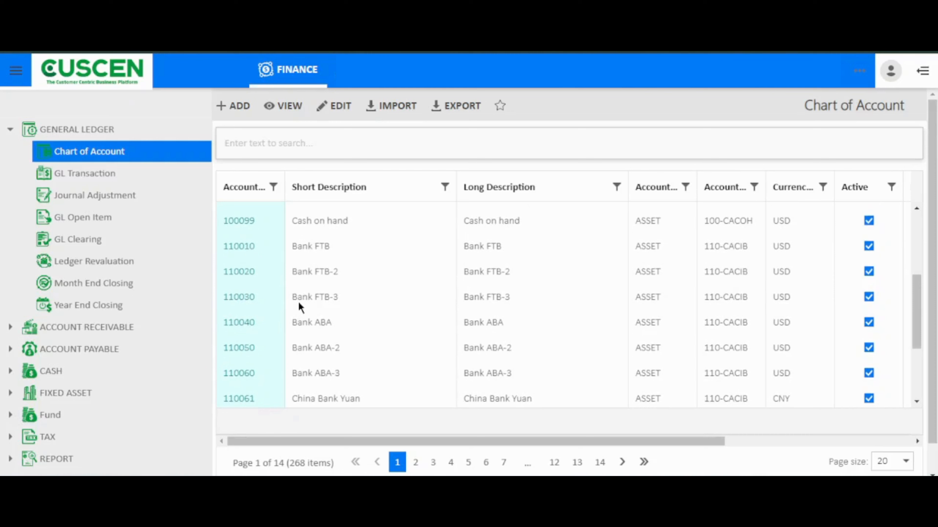
scroll(298, 302, up, 5)
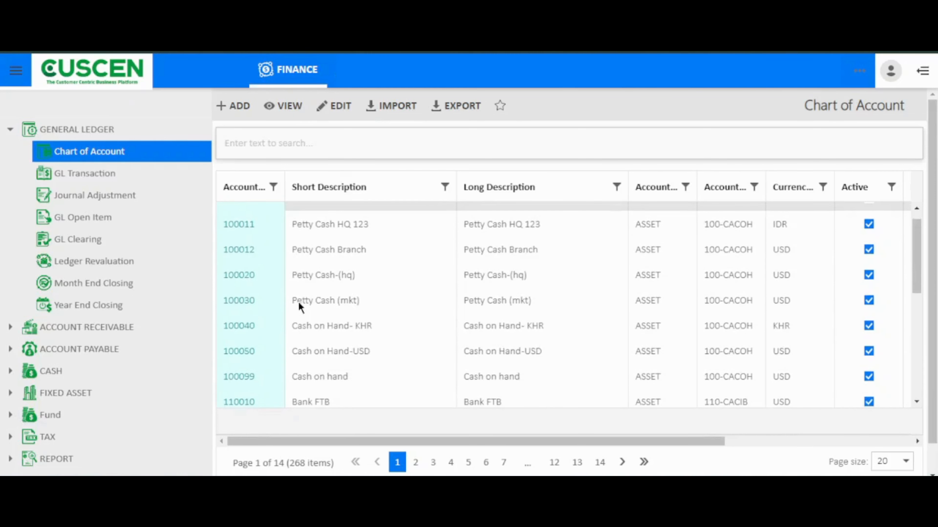
scroll(298, 302, up, 1)
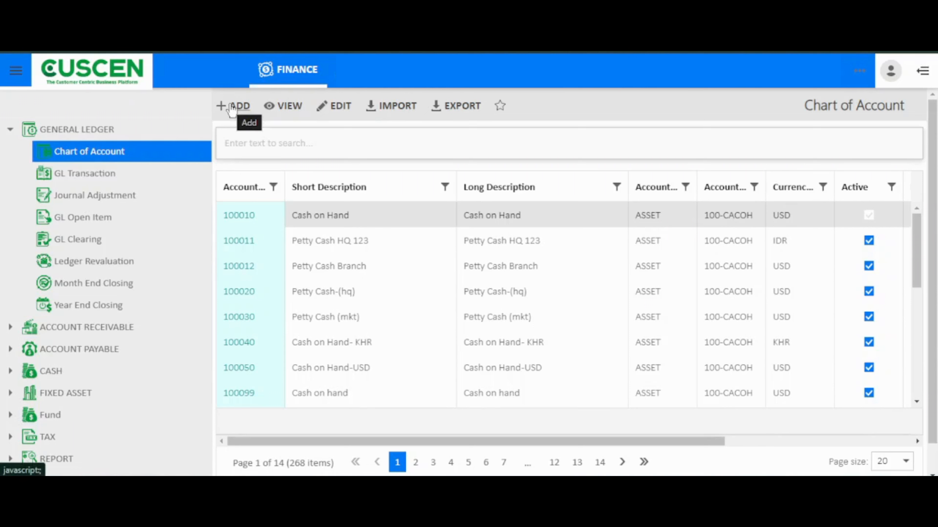
- Open the Cash on Hand account 100010 for editing from the chart of accounts
click(287, 233)
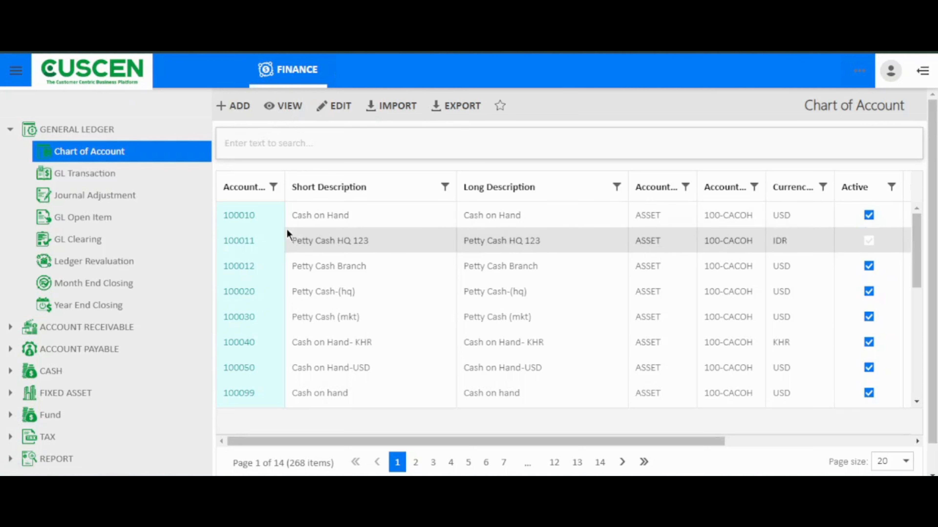
click(294, 217)
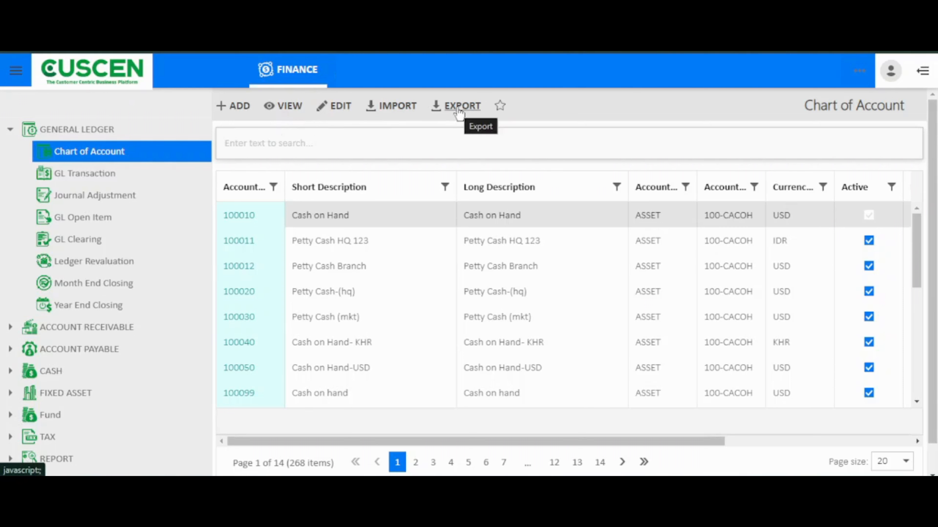
scroll(397, 367, down, 1)
scroll(397, 367, down, 5)
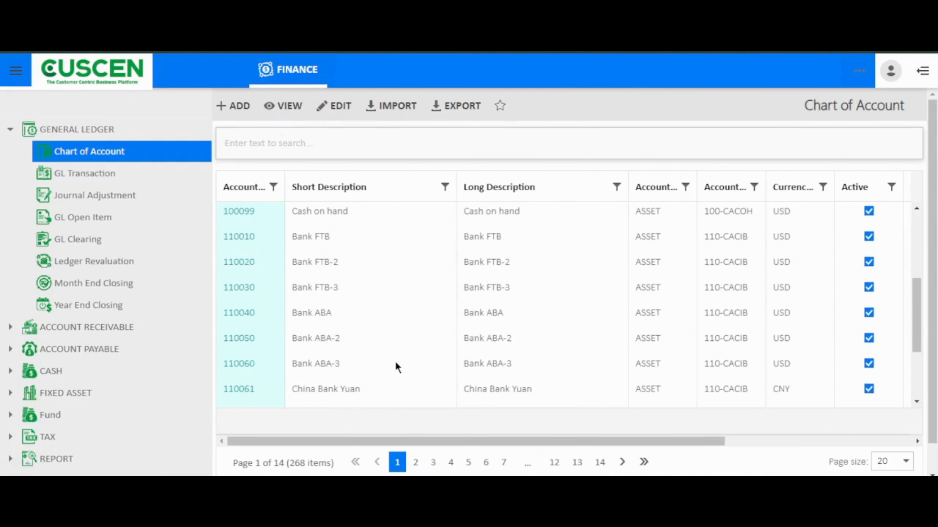
scroll(397, 367, up, 5)
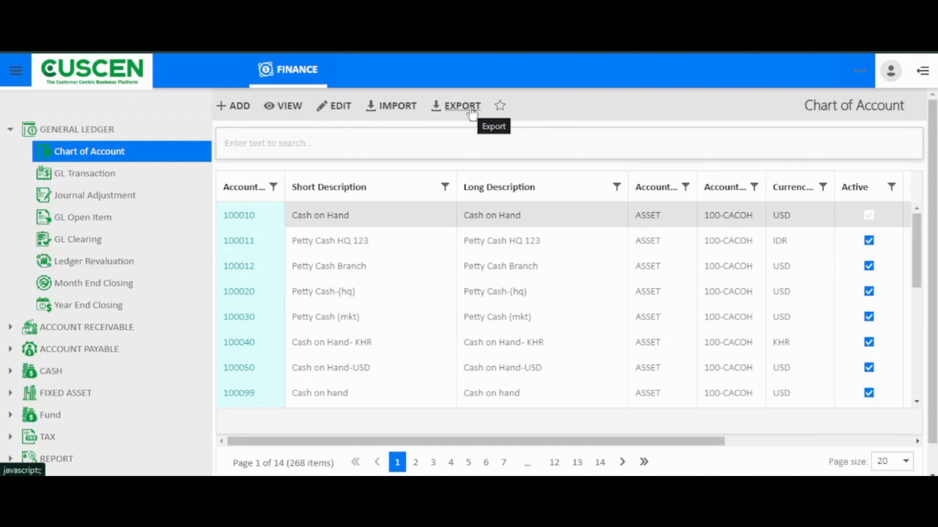
click(330, 111)
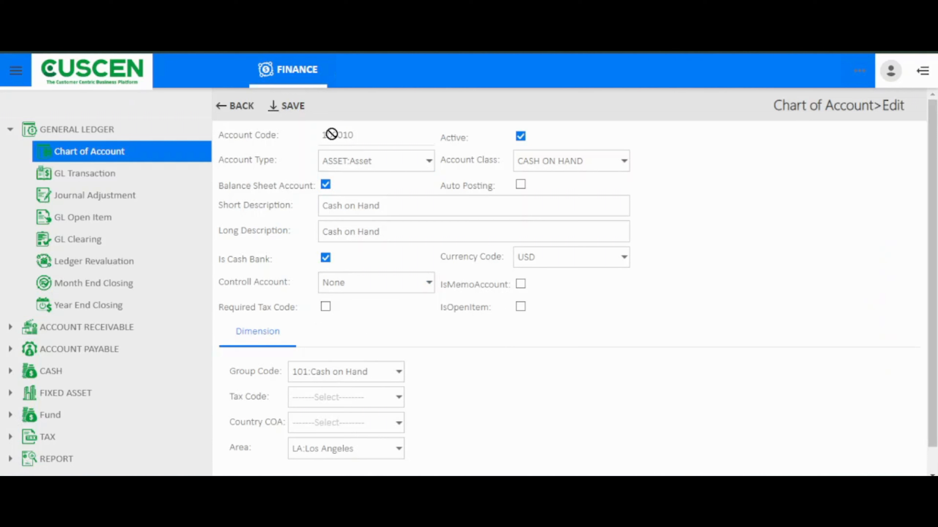
- Examine the account code and the available account type and account class options of the Cash on Hand account
drag(372, 134, 320, 137)
click(421, 161)
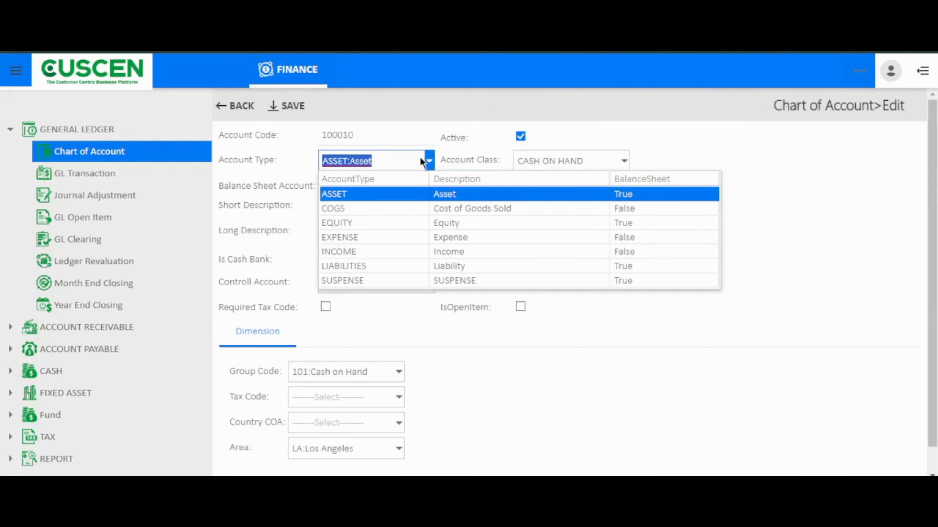
click(450, 144)
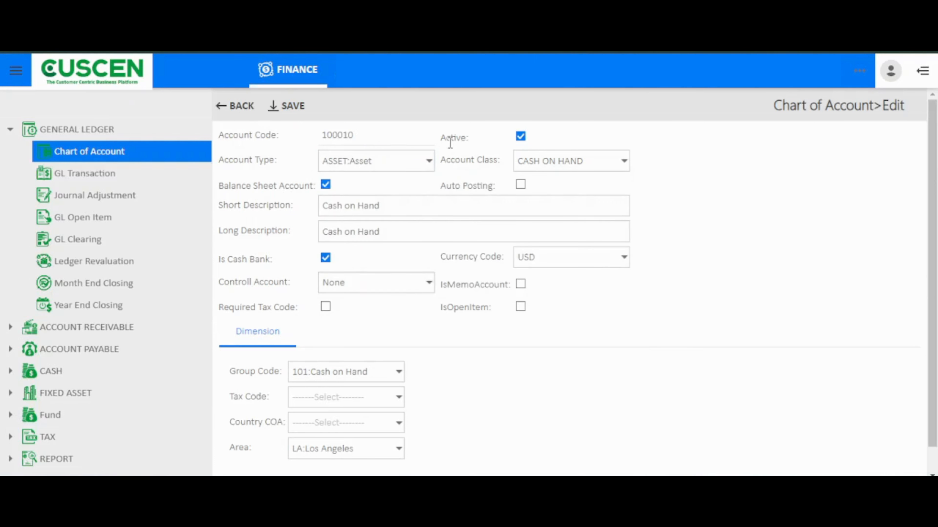
click(560, 161)
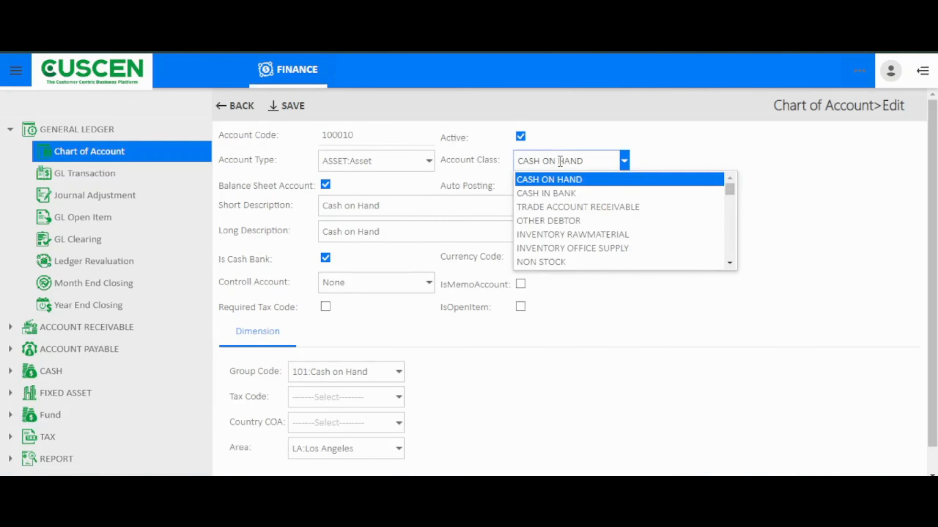
click(462, 152)
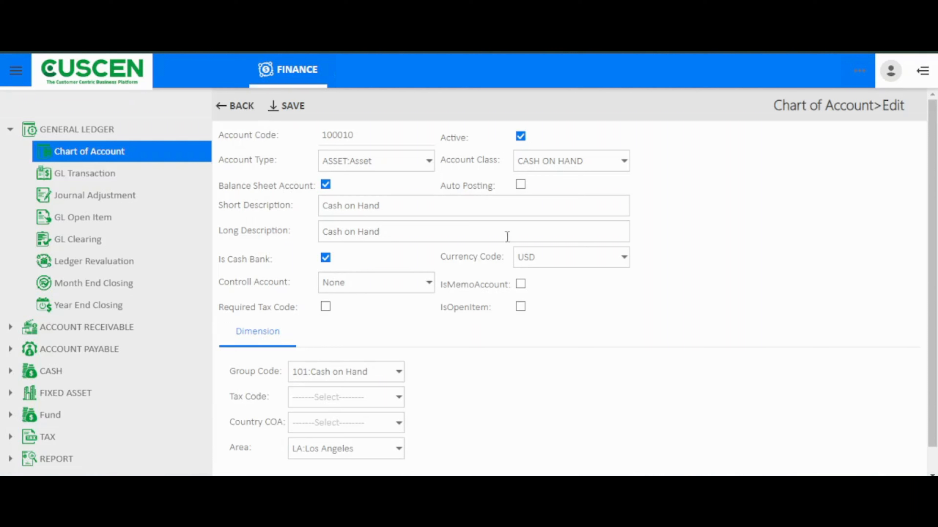
- Review the currency code, control account and group code options of the Cash on Hand account and save the record
click(550, 261)
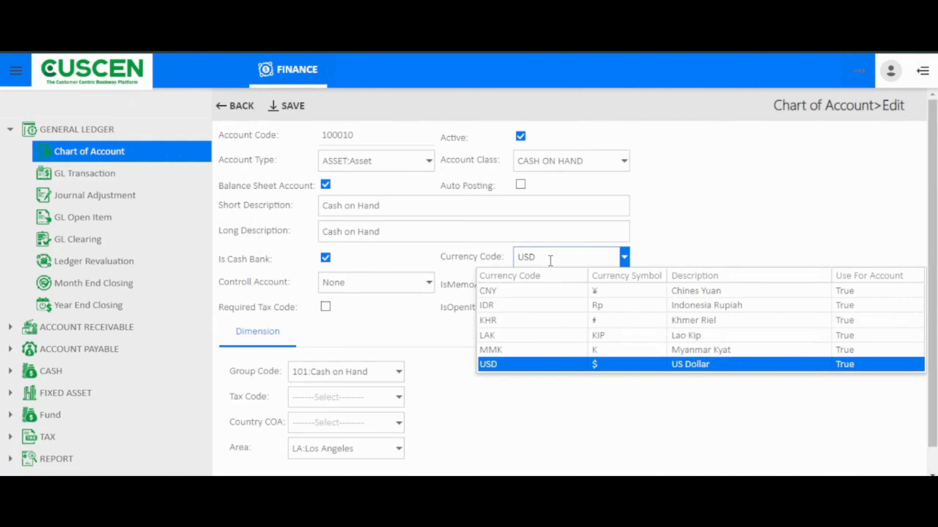
click(679, 201)
click(427, 282)
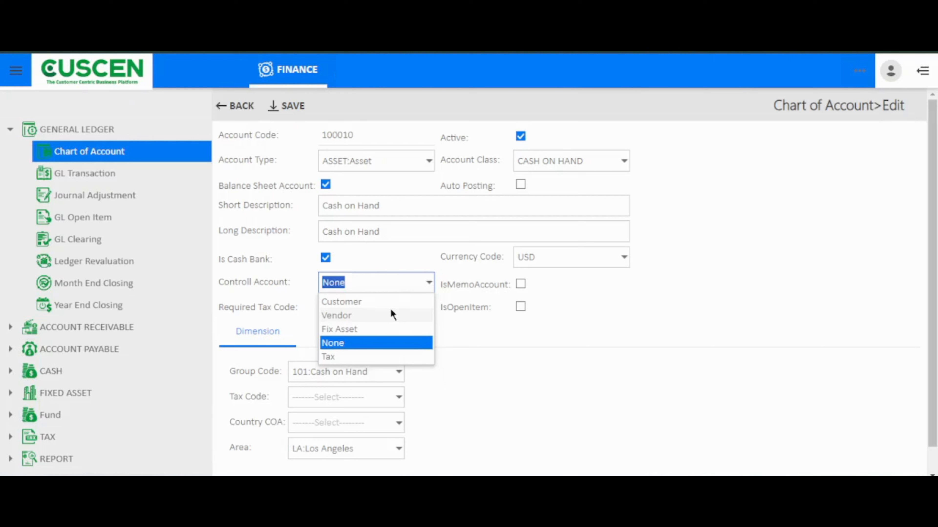
click(579, 298)
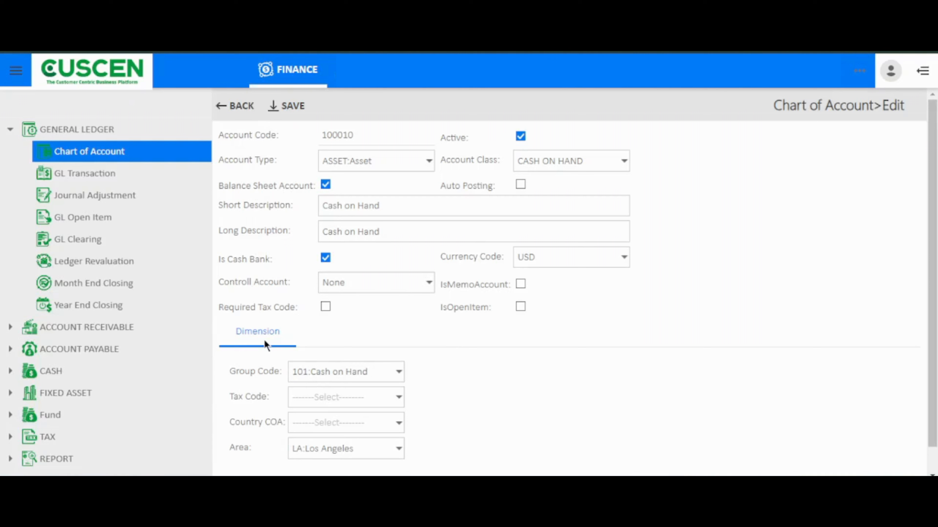
click(400, 377)
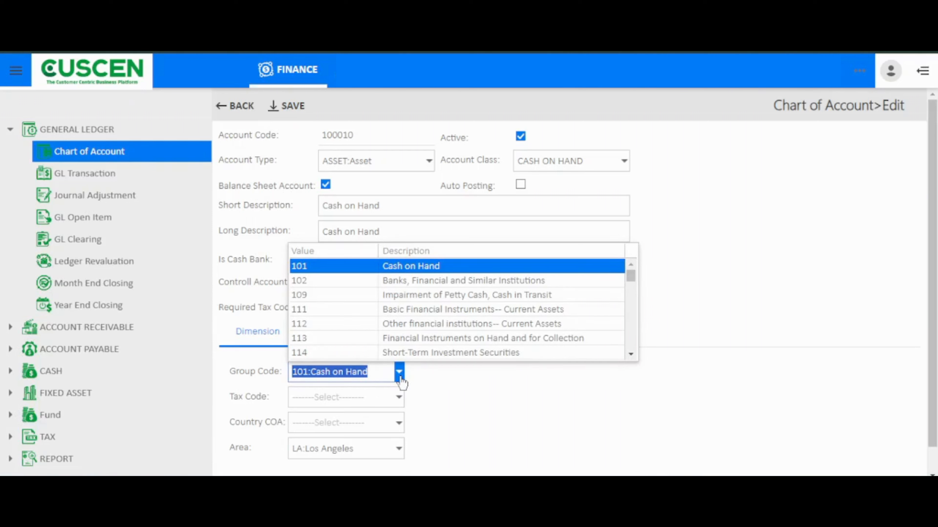
click(279, 156)
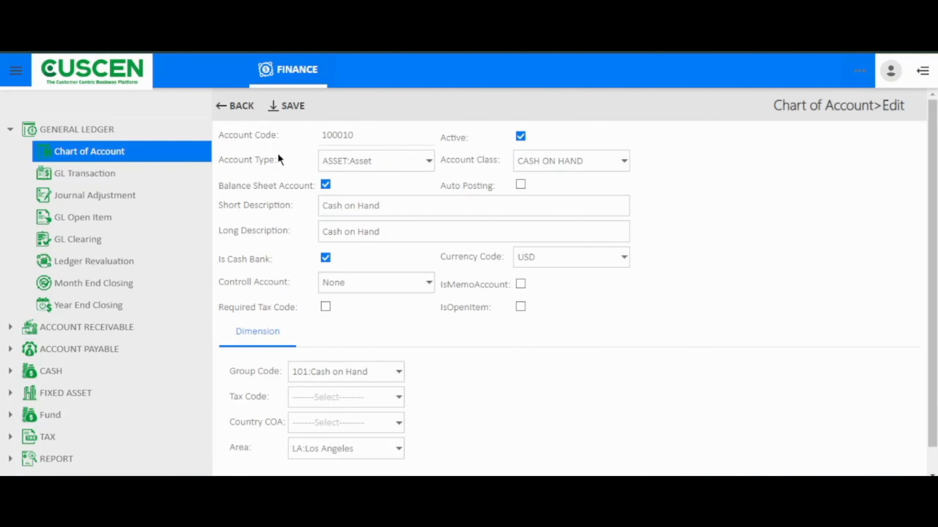
click(282, 106)
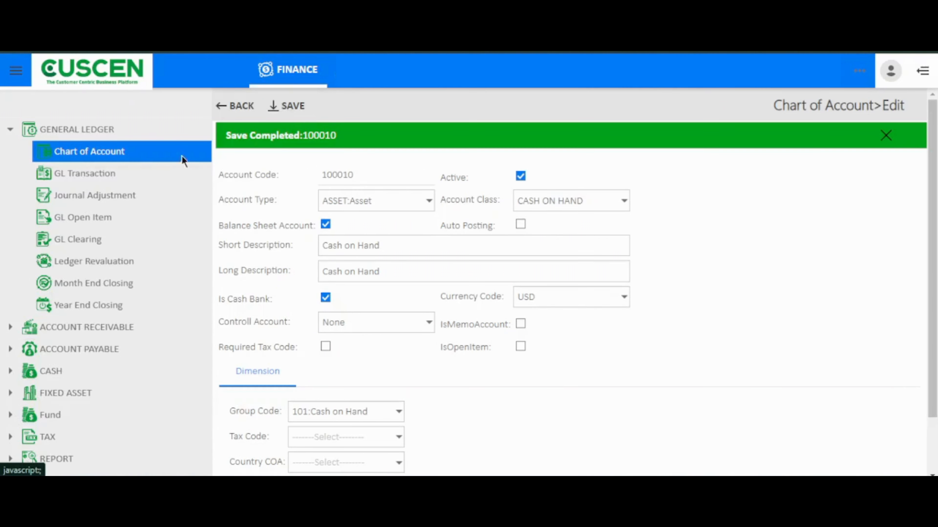
- Create a new GL transaction with the journal type DGLP01, GL Direct Posting
click(125, 176)
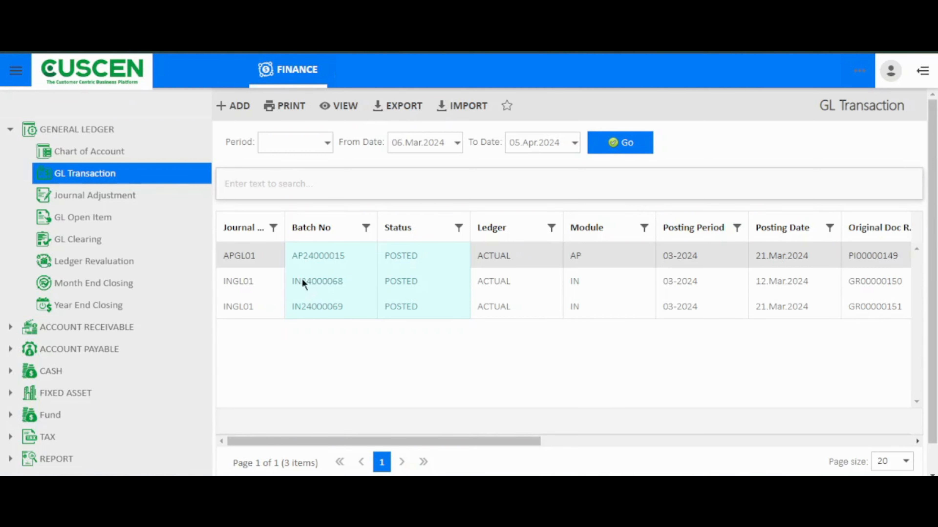
click(241, 110)
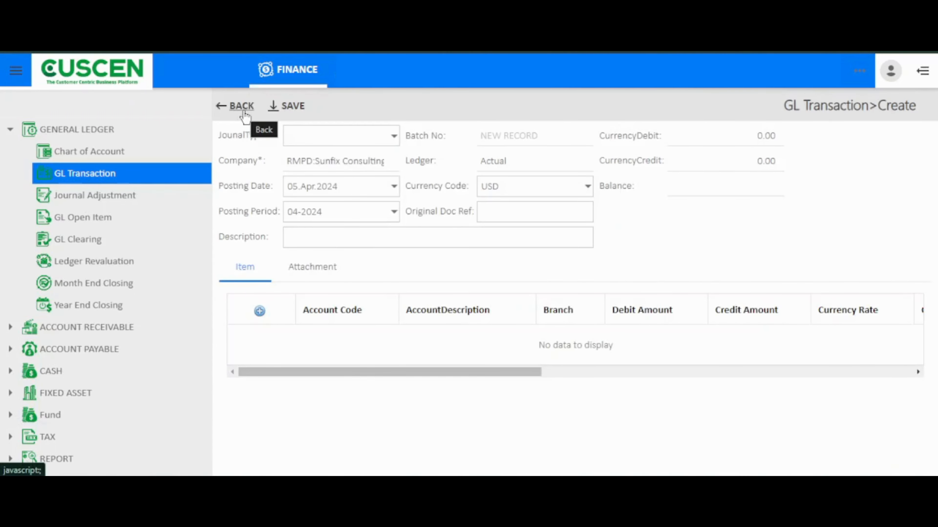
click(307, 134)
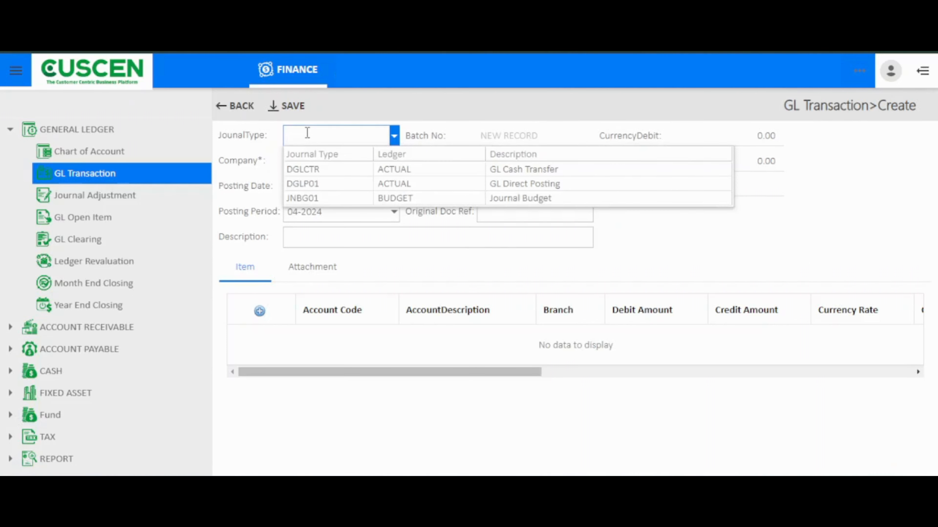
click(393, 185)
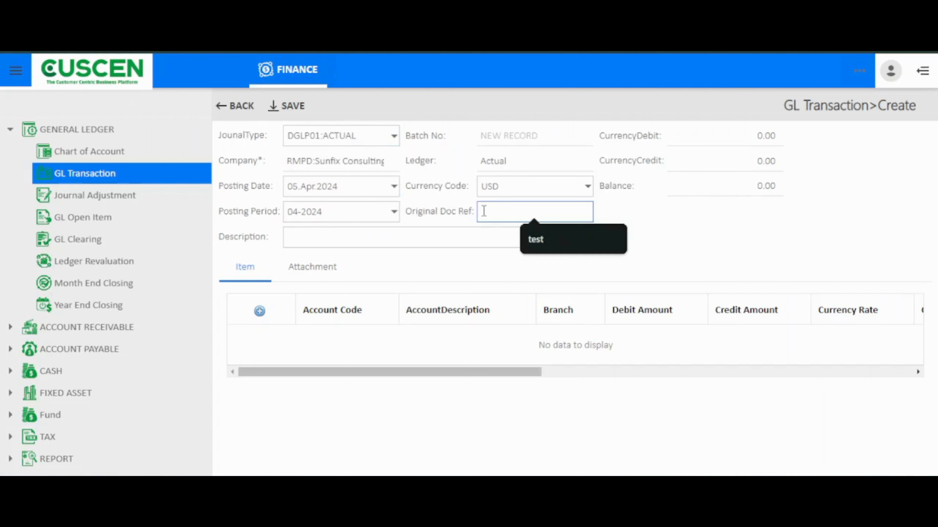
- Check the new transaction's description field and the calendar for its posting date
click(433, 240)
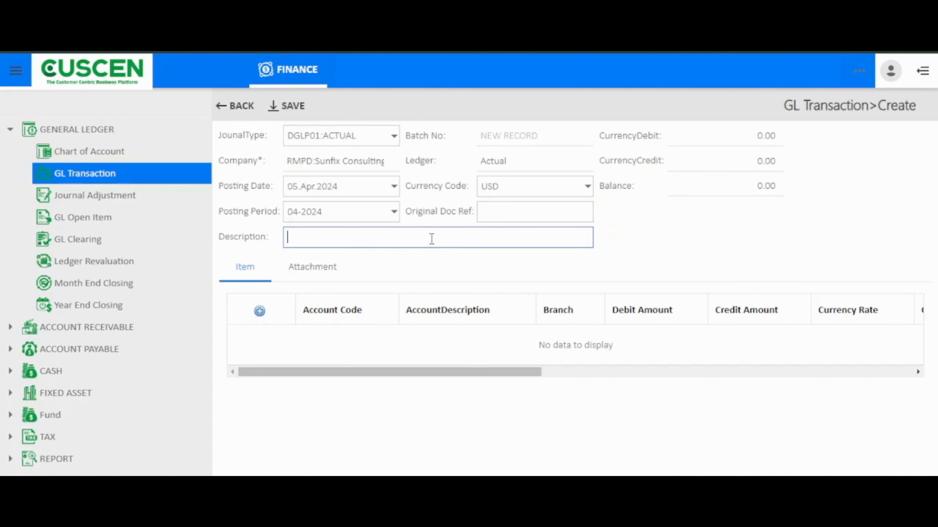
click(394, 186)
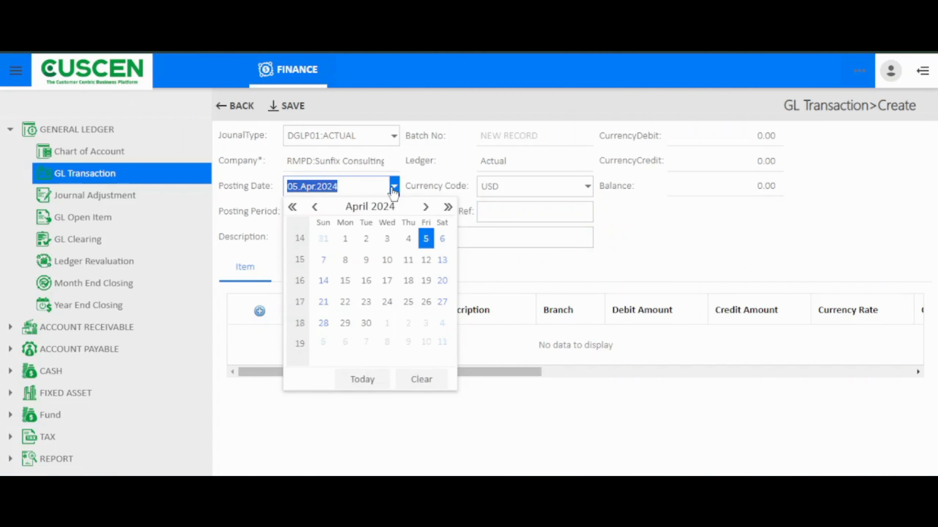
click(419, 171)
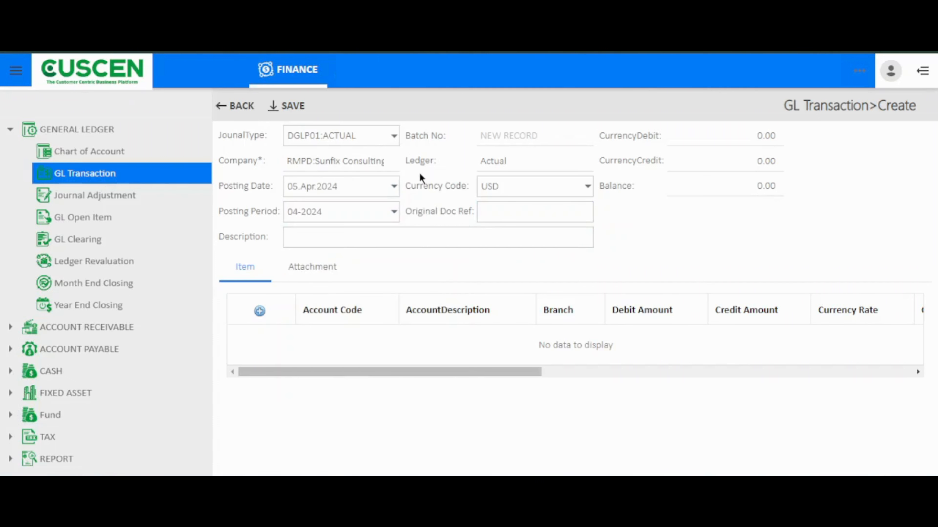
- Add an item line to the transaction with account code 100010, Cash on Hand, and branch HQ01, Head Office
click(261, 312)
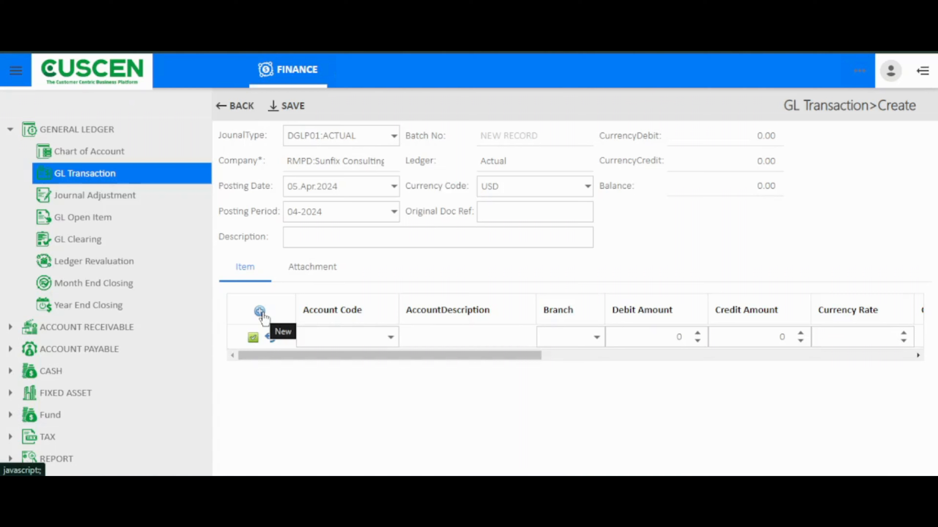
click(317, 340)
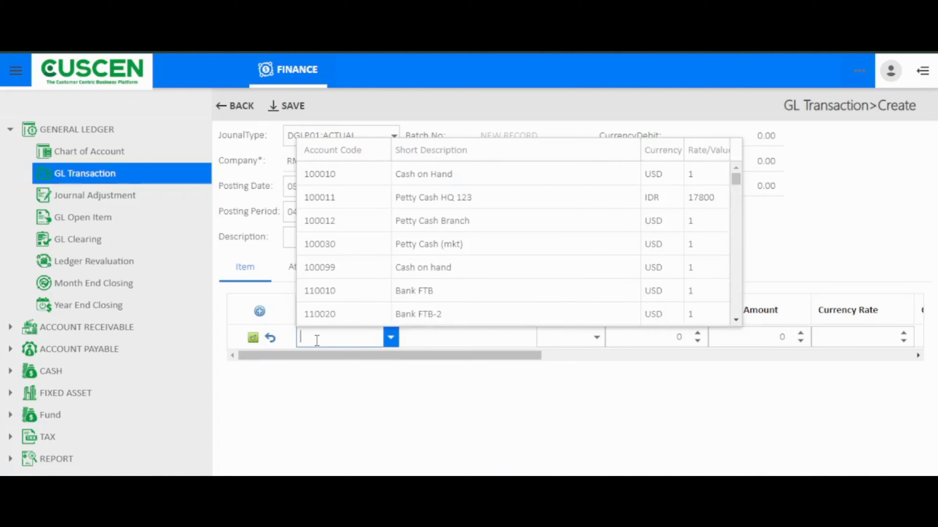
click(366, 173)
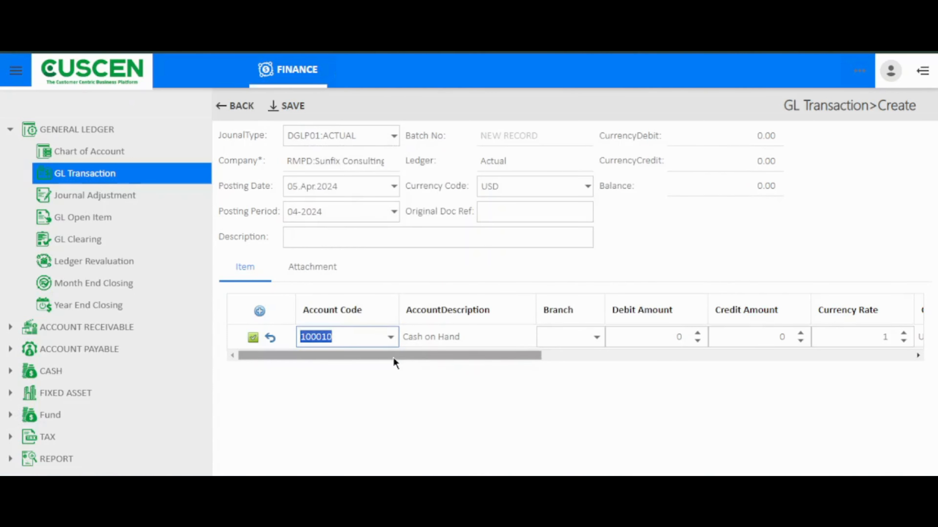
drag(393, 358, 425, 356)
click(483, 333)
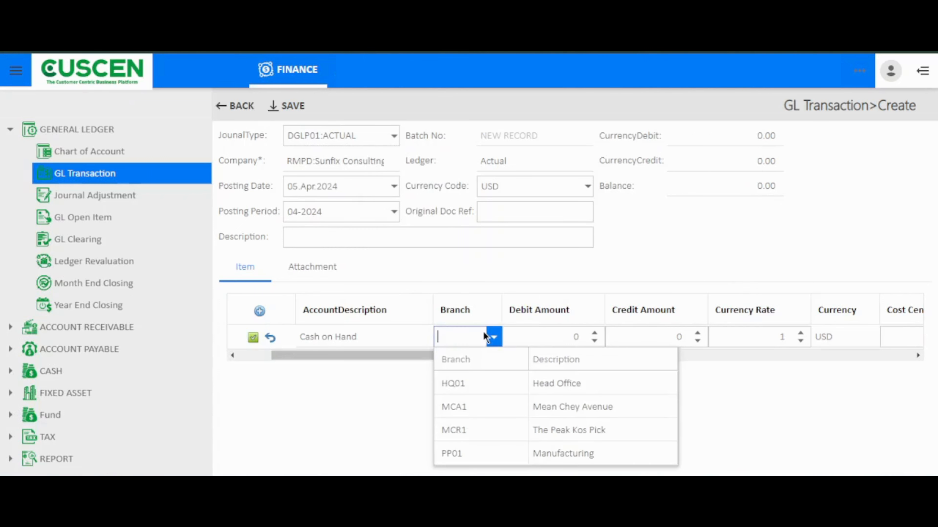
click(487, 383)
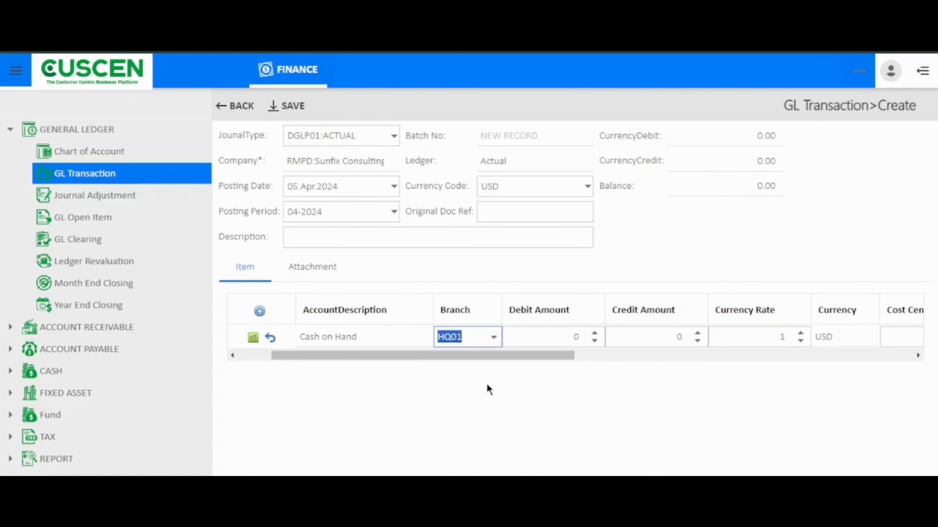
- Enter a credit amount of 1000 on the Cash on Hand line
click(635, 335)
text(1)
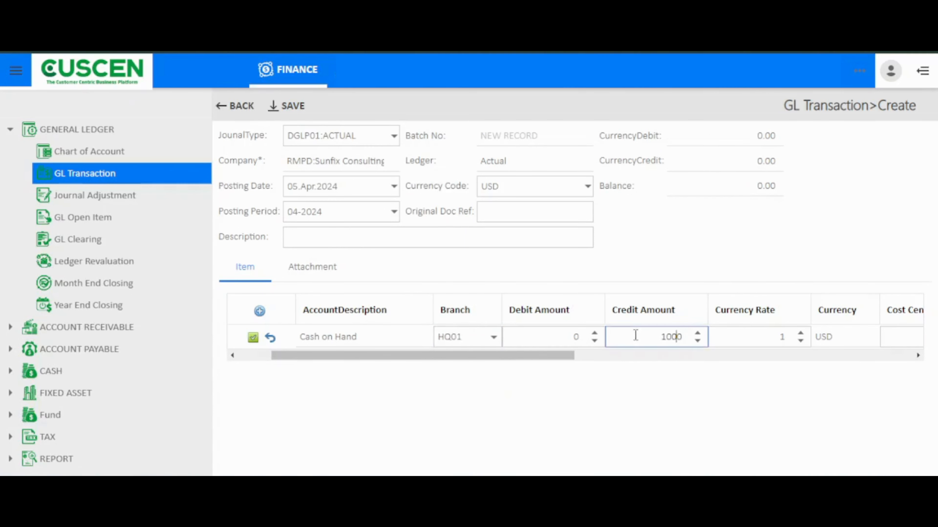
text(00)
- Check the cost center and tax code fields of the Cash on Hand line, leave them blank and commit the line
drag(546, 356, 737, 356)
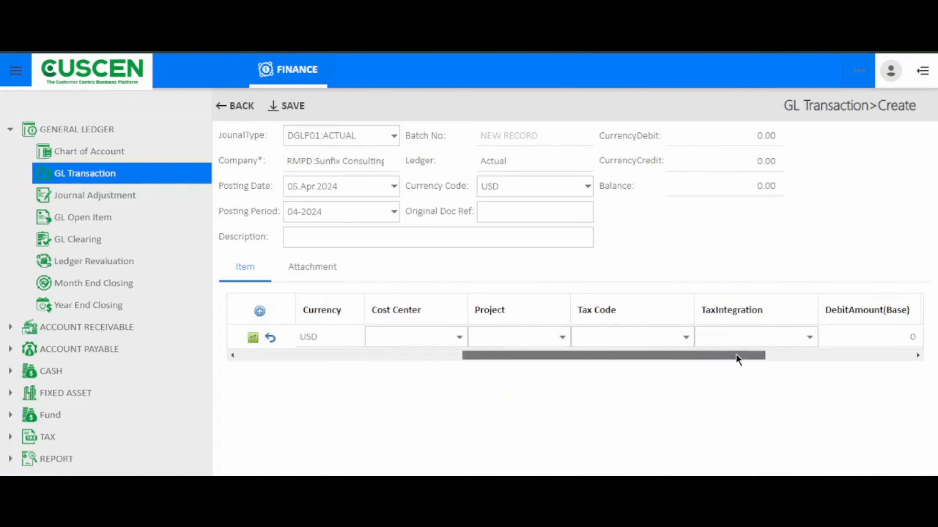
click(450, 337)
click(685, 337)
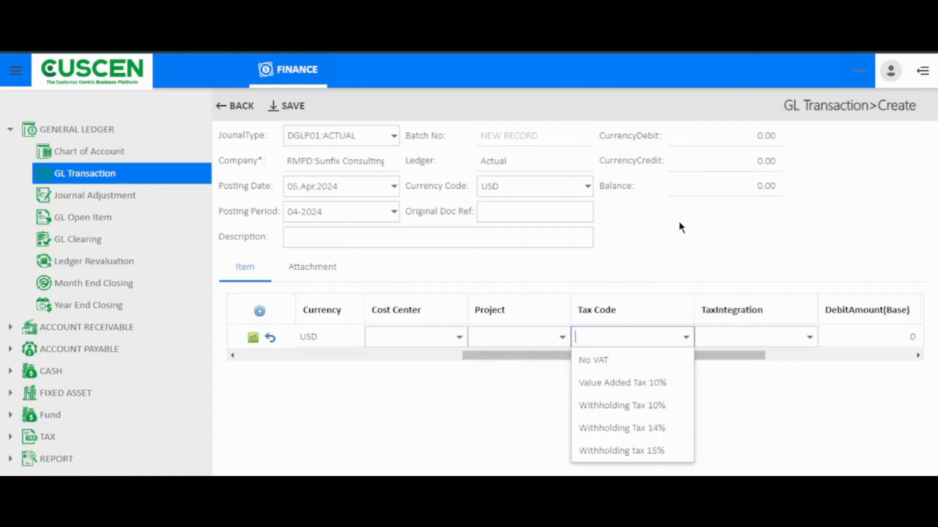
click(662, 243)
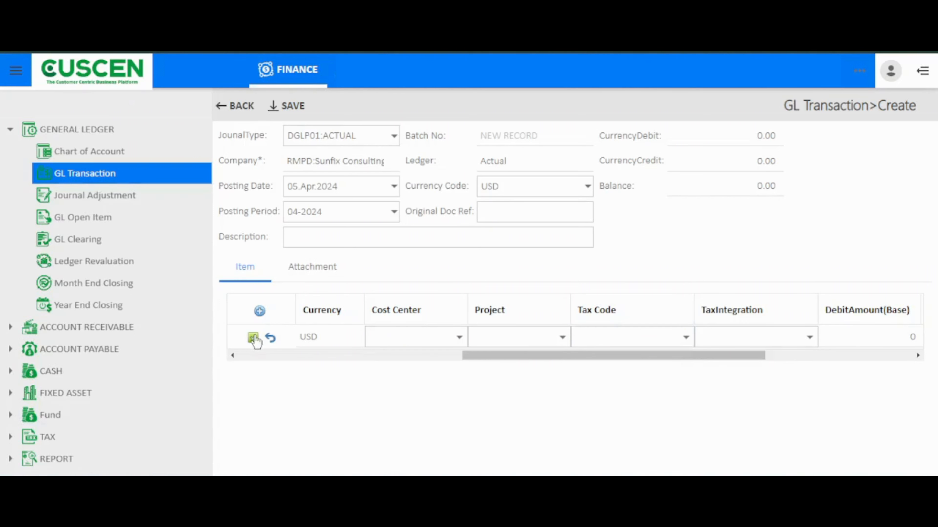
click(254, 338)
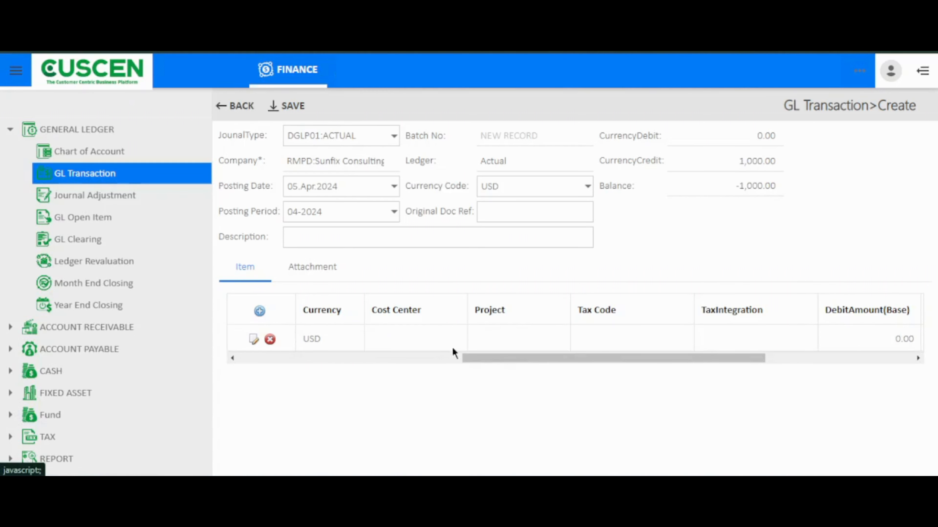
- Add a second item line with account code 134006, Prepaid Expense- Advertising
drag(469, 359, 310, 360)
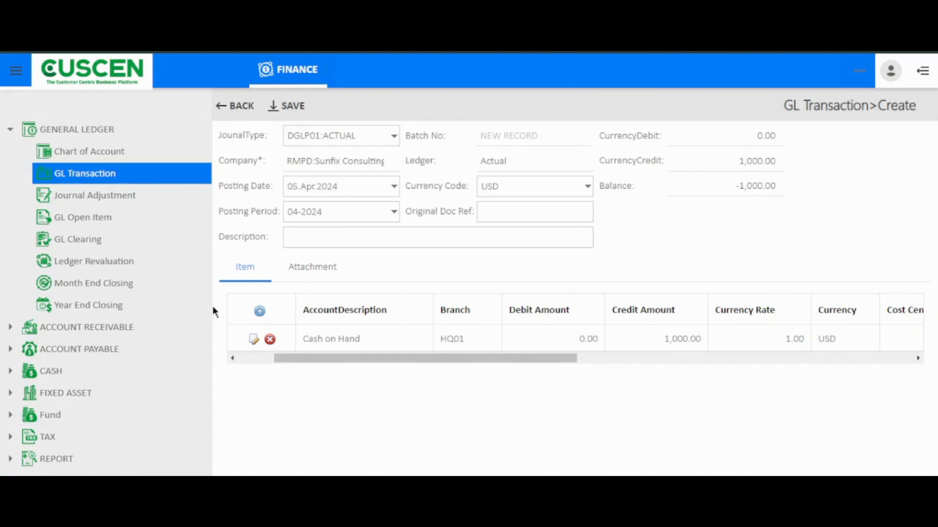
click(261, 314)
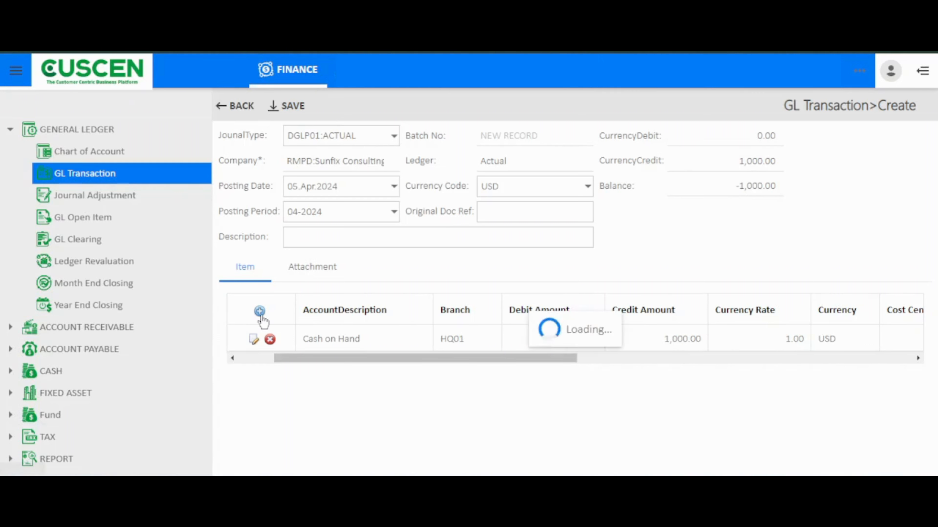
drag(427, 378, 328, 384)
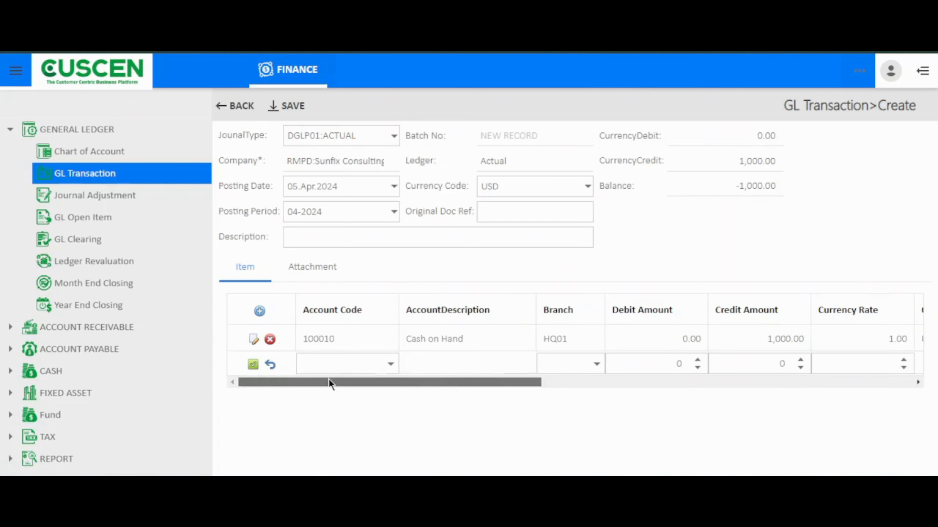
click(390, 364)
scroll(377, 297, down, 10)
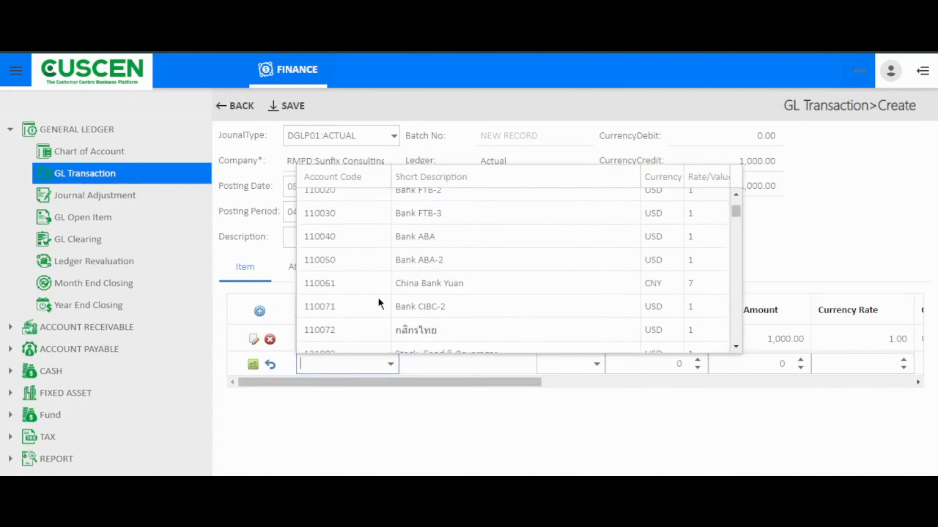
scroll(377, 299, down, 1)
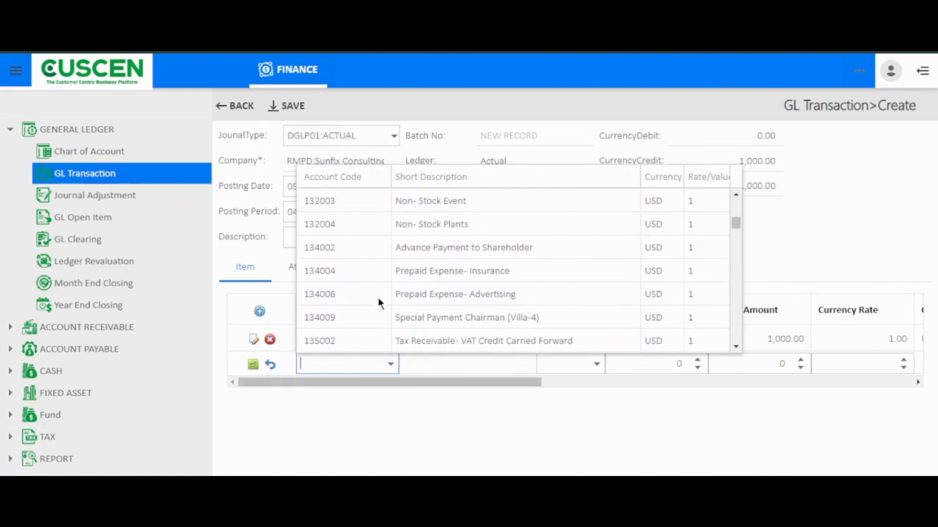
scroll(378, 299, down, 1)
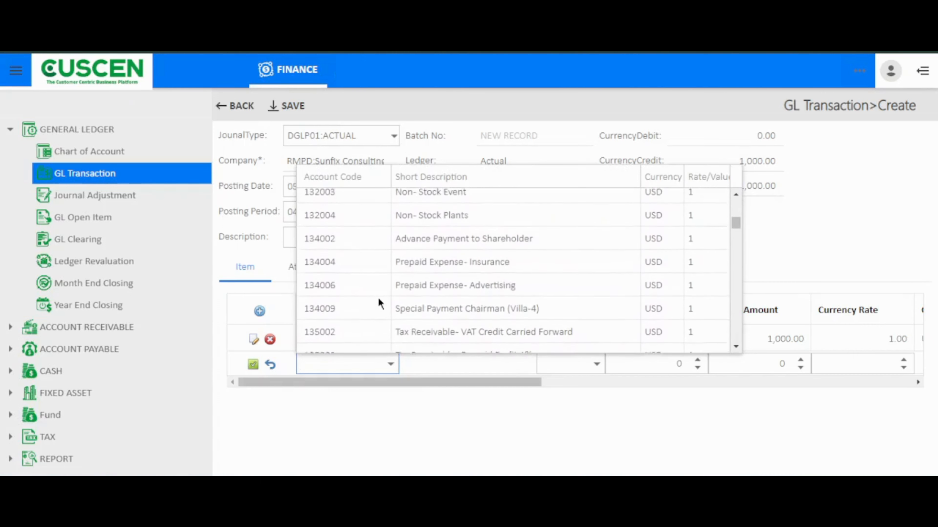
click(417, 279)
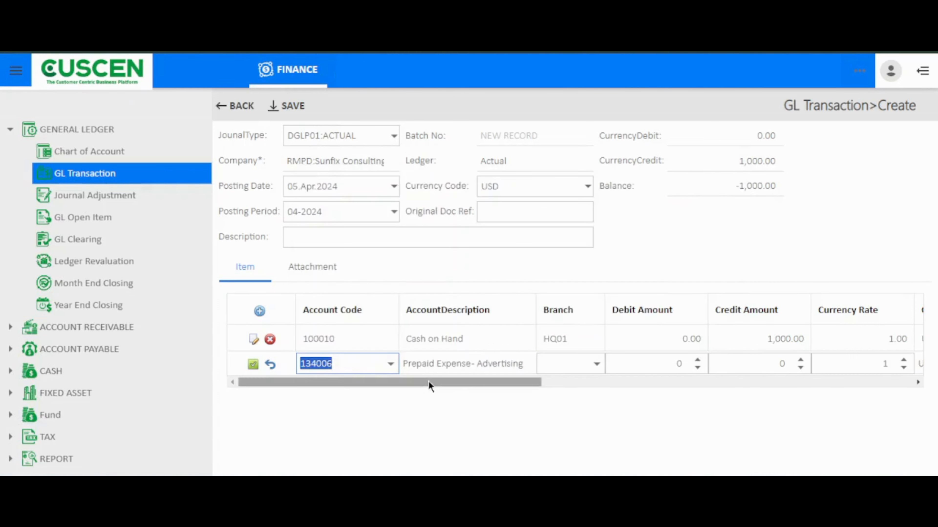
- Assign branch HQ01 and a debit amount of 1000 to the Prepaid Expense- Advertising line and commit it
click(595, 363)
click(594, 277)
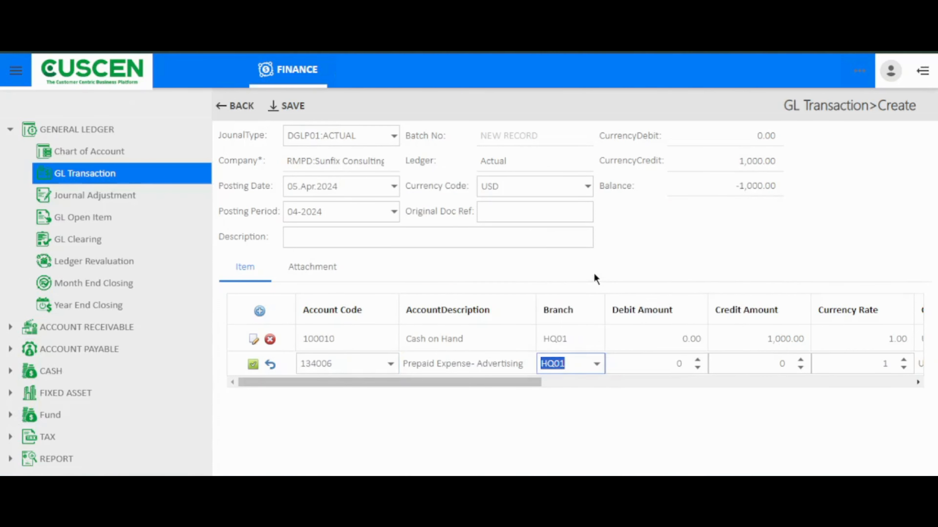
click(624, 360)
text(1000)
click(253, 364)
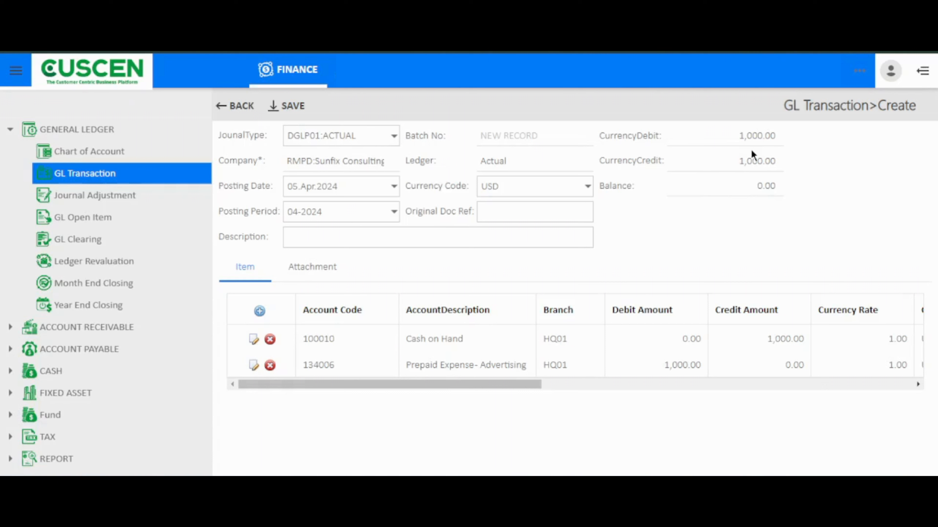
- Save the GL transaction and open the details of the saved record
click(283, 108)
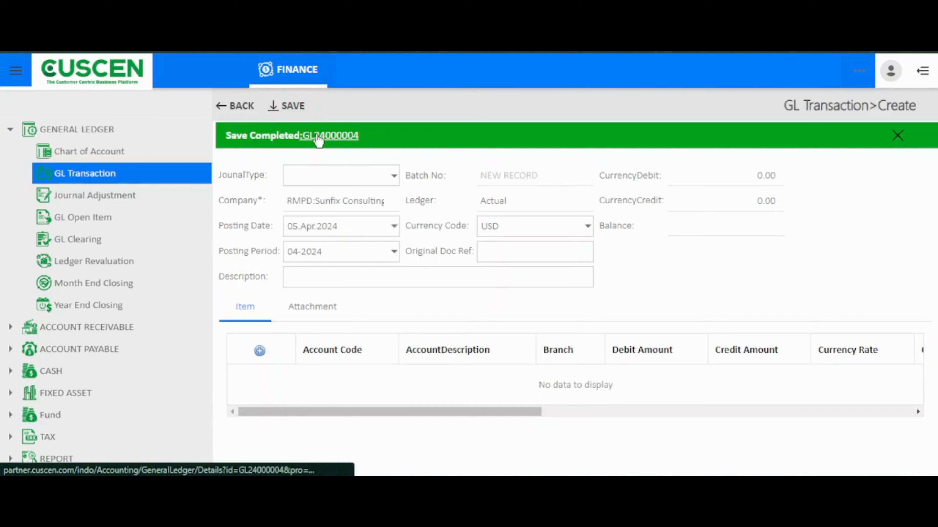
click(335, 140)
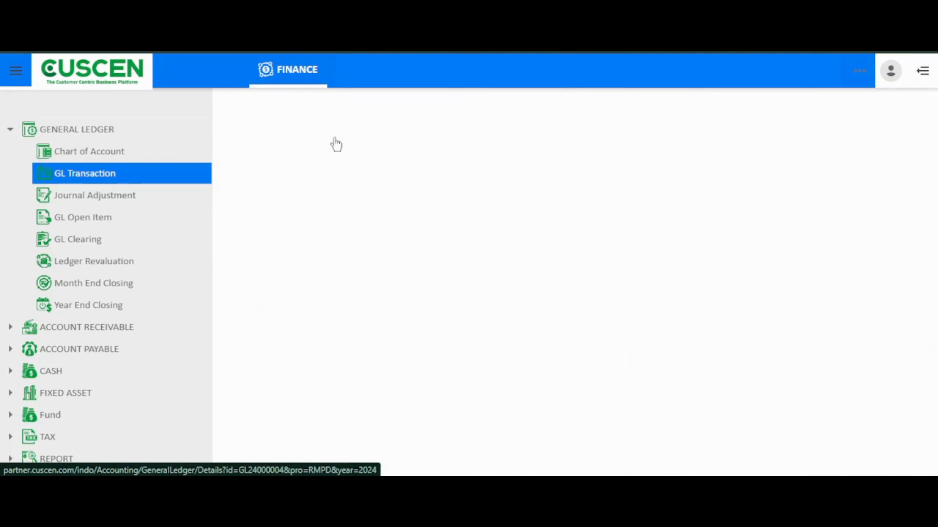